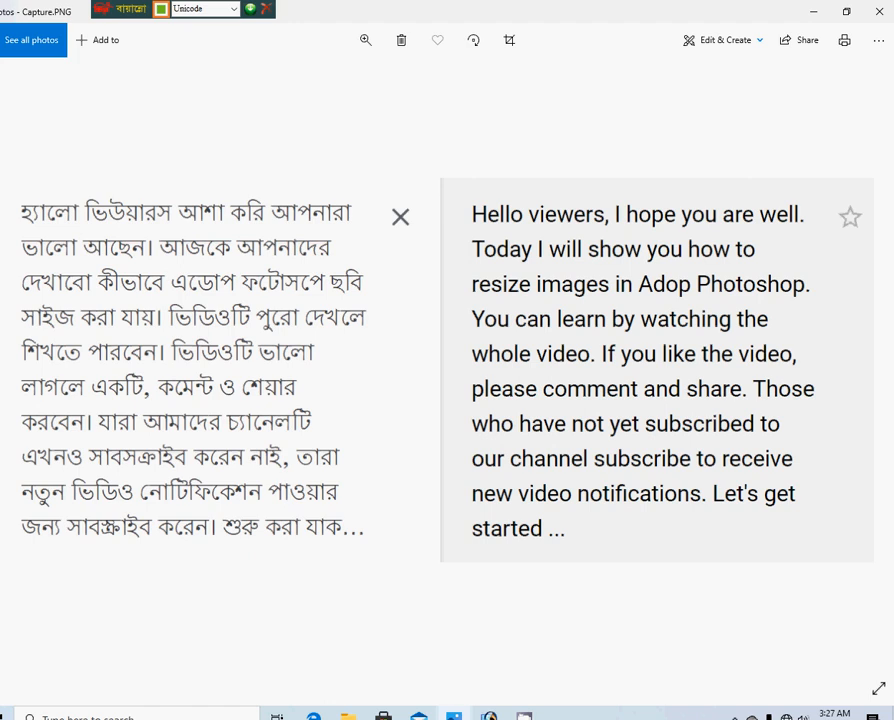
# Switch to Photoshop, open IMG_20191115_162512 from the Desktop and arrange its window clear of the toolbox.
pyautogui.click(493, 713)
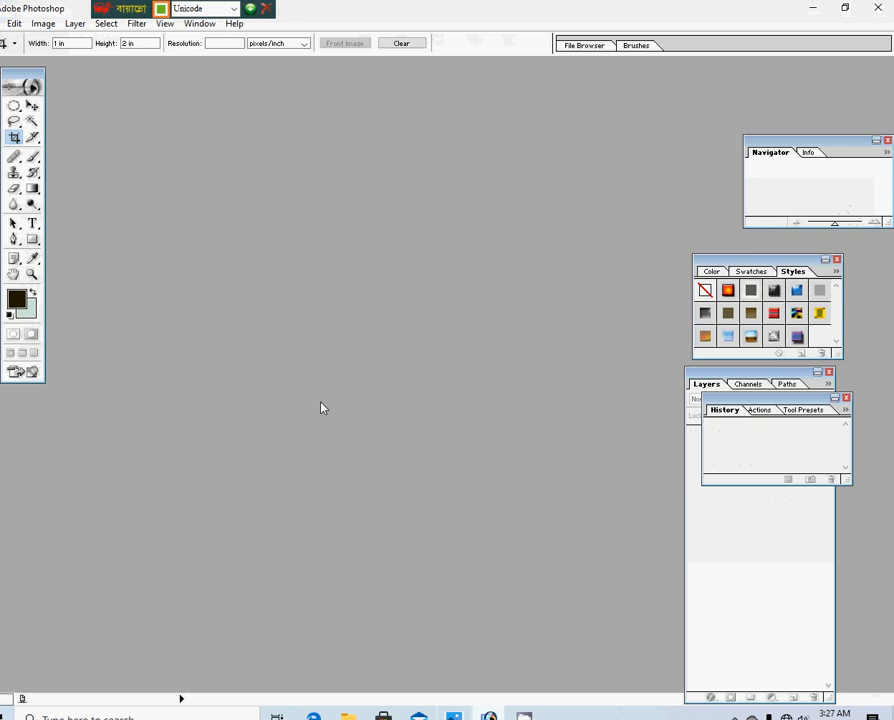
pyautogui.hotkey('ctrl', 'o')
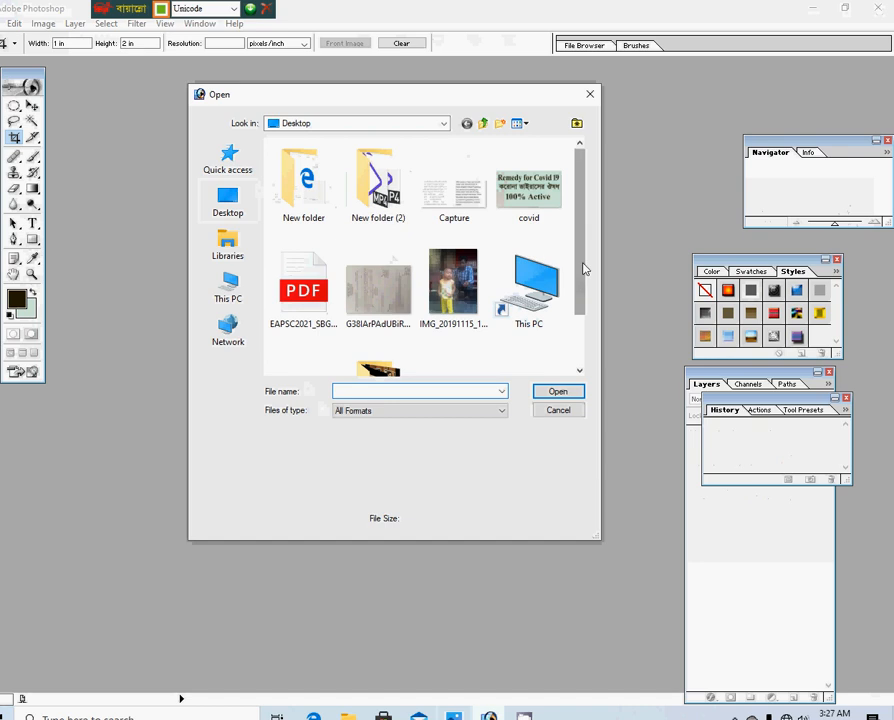
pyautogui.moveTo(583, 268); pyautogui.dragTo(582, 228)
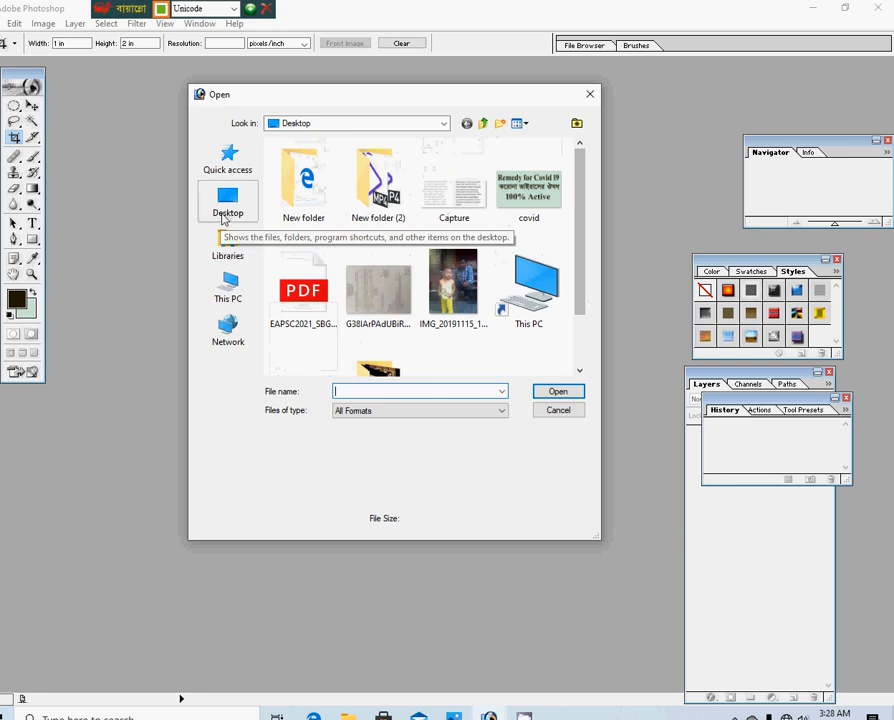
pyautogui.click(225, 206)
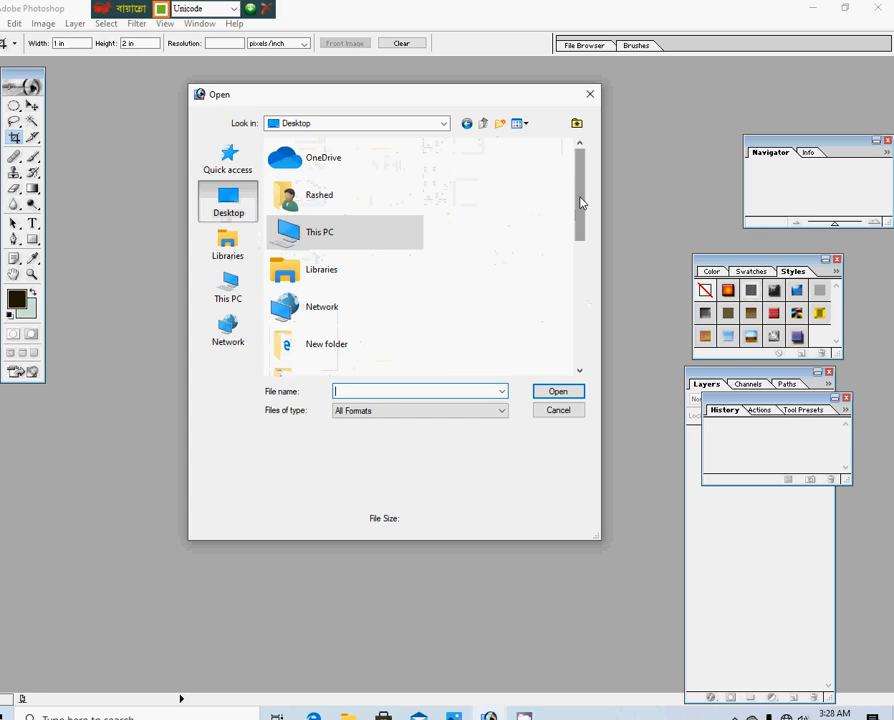
pyautogui.moveTo(582, 202); pyautogui.dragTo(582, 310)
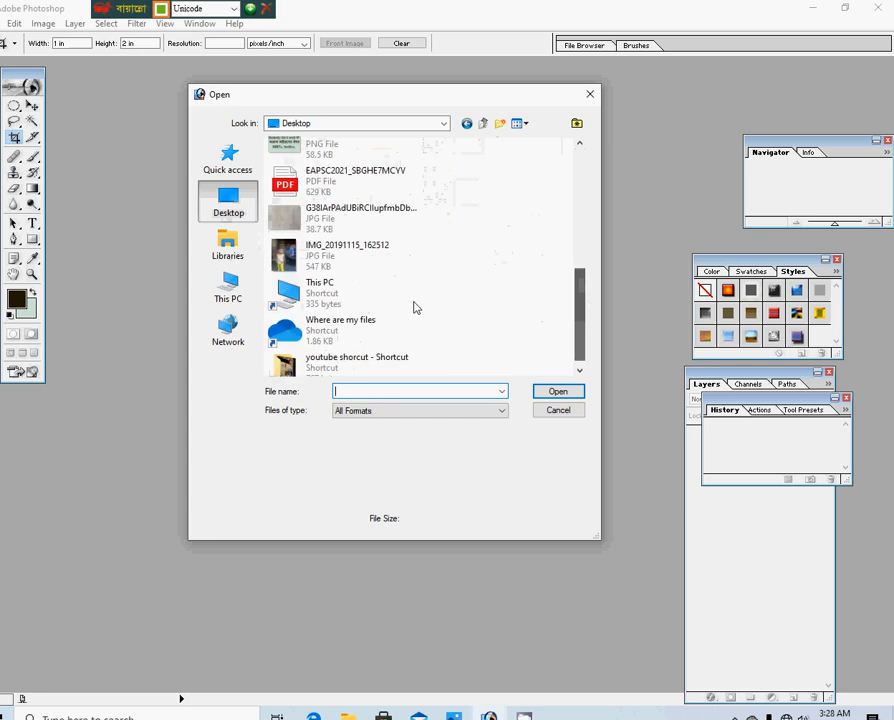
pyautogui.click(303, 262)
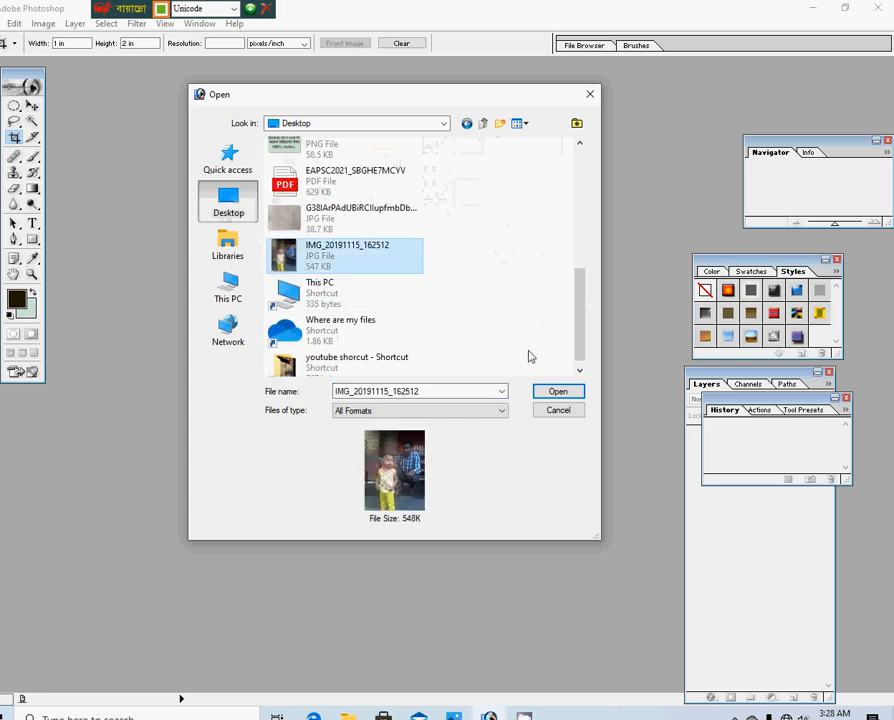
pyautogui.click(554, 394)
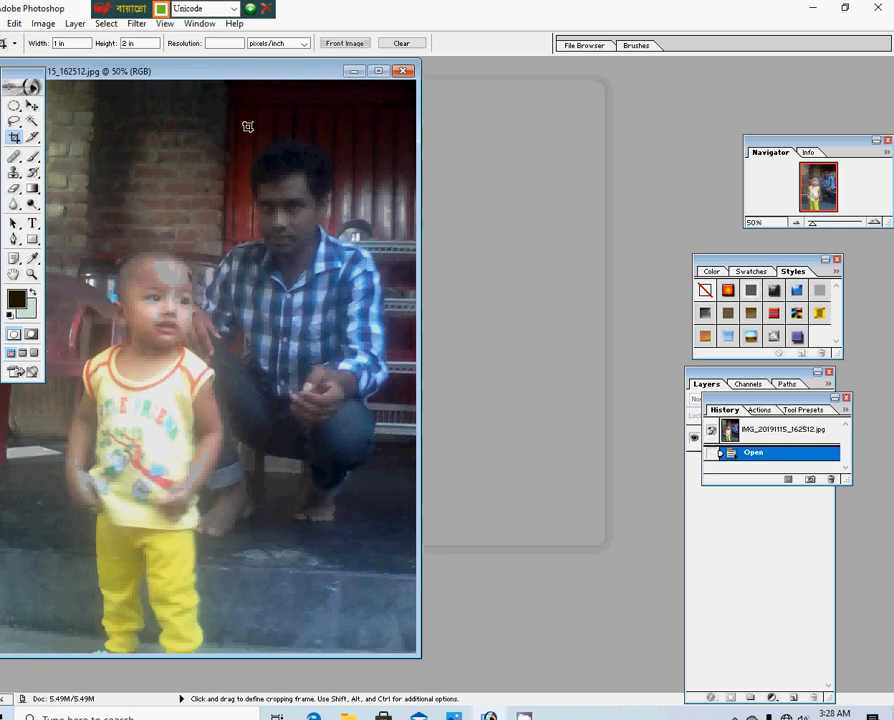
pyautogui.moveTo(233, 80); pyautogui.dragTo(361, 91)
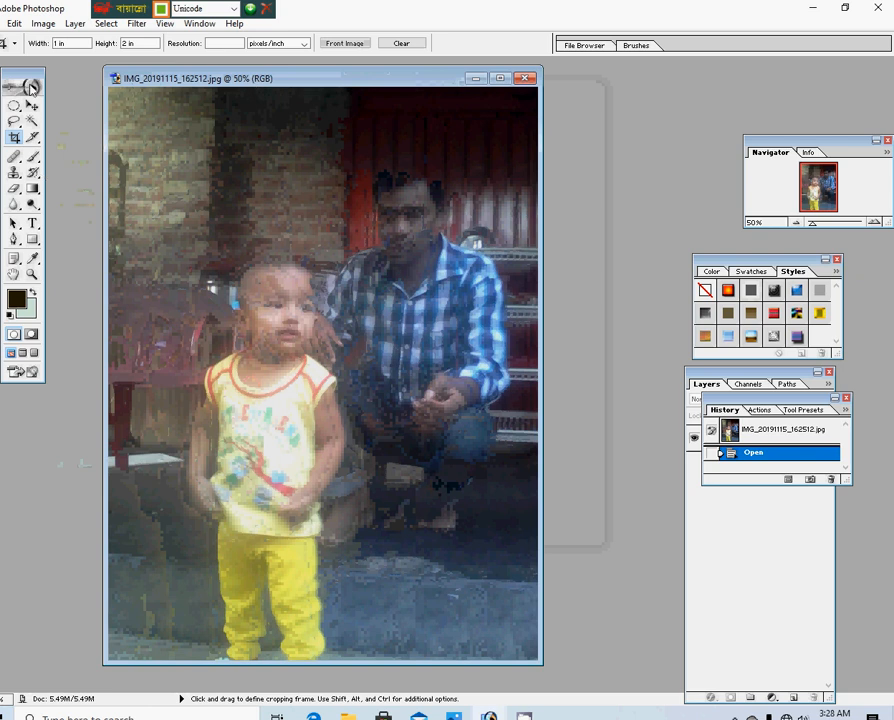
pyautogui.moveTo(30, 87)
pyautogui.mouseDown()
pyautogui.moveTo(30, 121)
pyautogui.moveTo(14, 81)
pyautogui.mouseUp()
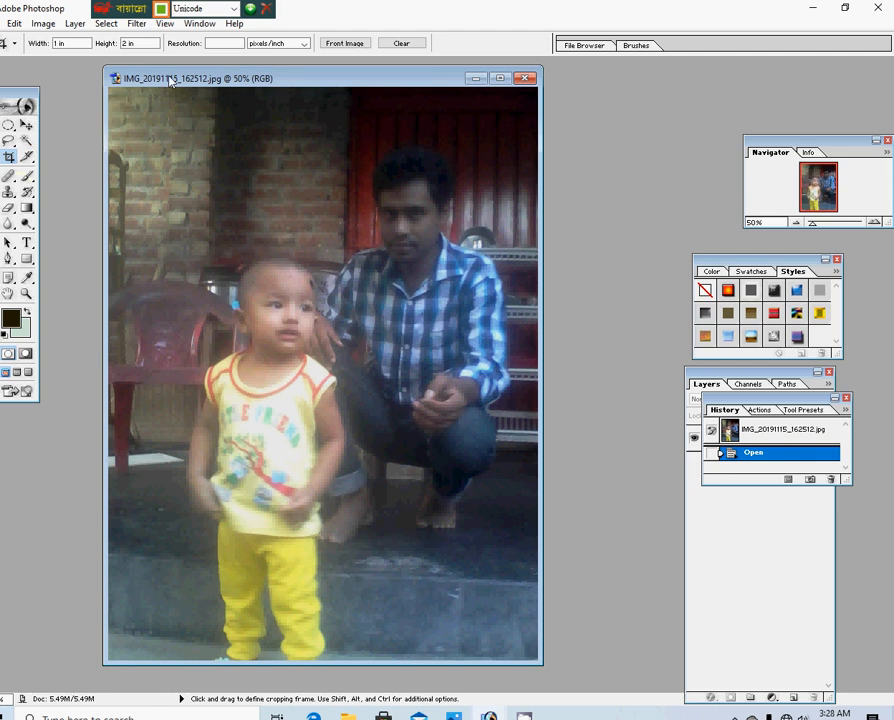
# Set the Crop tool to a width of 1 in, a height of 2 in and a resolution of 300 pixels/inch.
pyautogui.click(67, 44)
pyautogui.moveTo(66, 44); pyautogui.dragTo(15, 42)
pyautogui.moveTo(150, 45); pyautogui.dragTo(111, 46)
pyautogui.press('Tab')
pyautogui.press('Tab')
pyautogui.press('Tab')
pyautogui.moveTo(70, 44); pyautogui.dragTo(44, 48)
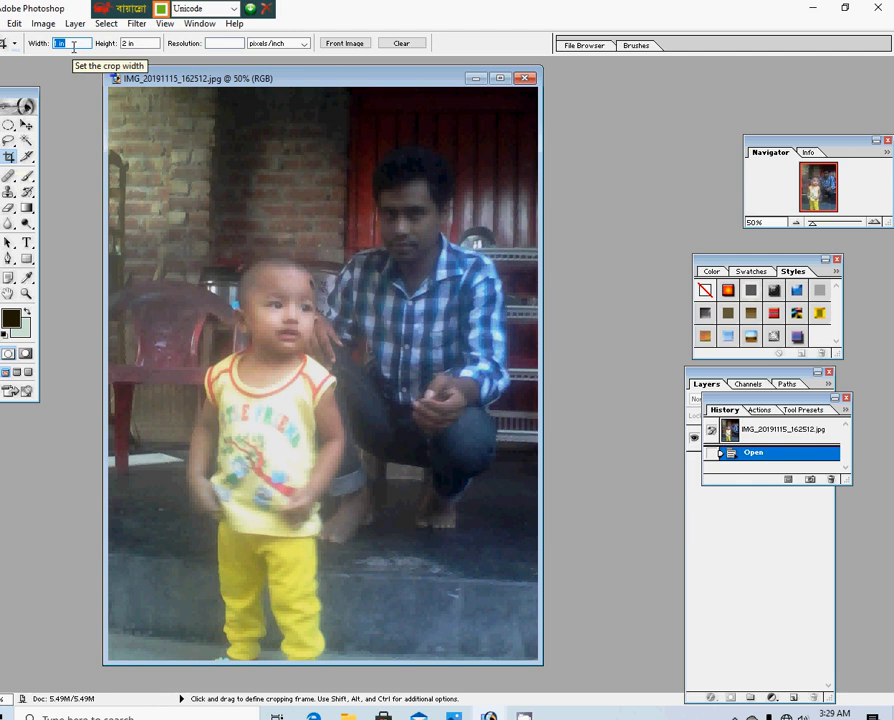
pyautogui.write('1')
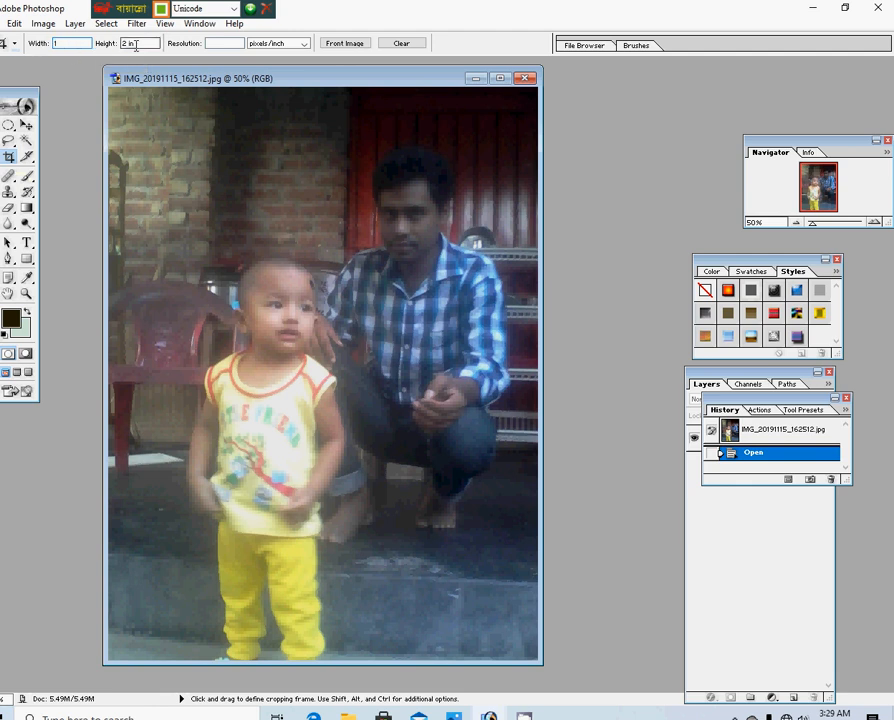
pyautogui.press('Tab')
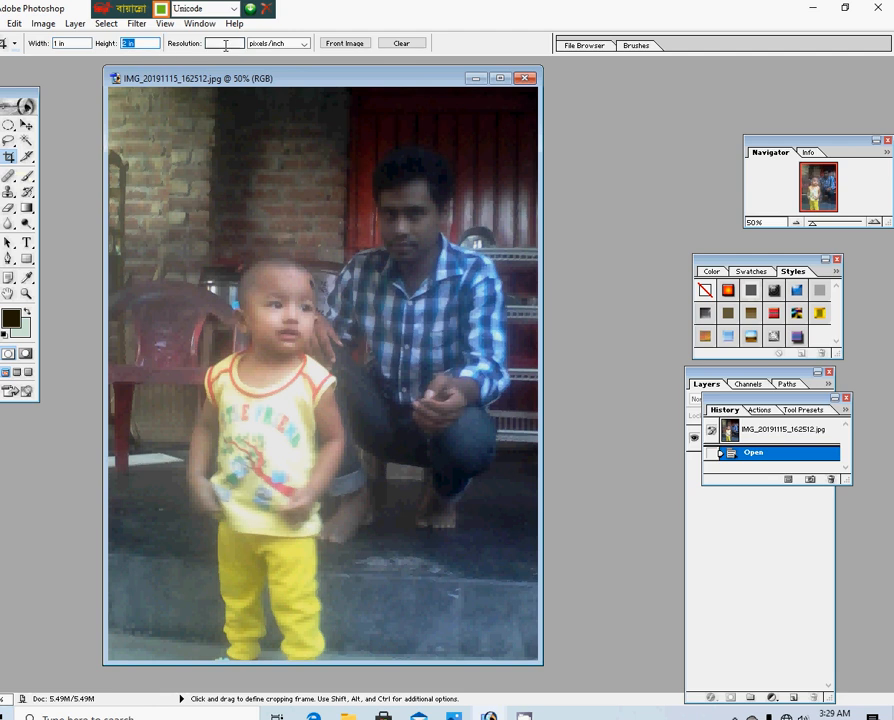
pyautogui.click(213, 43)
pyautogui.write('300')
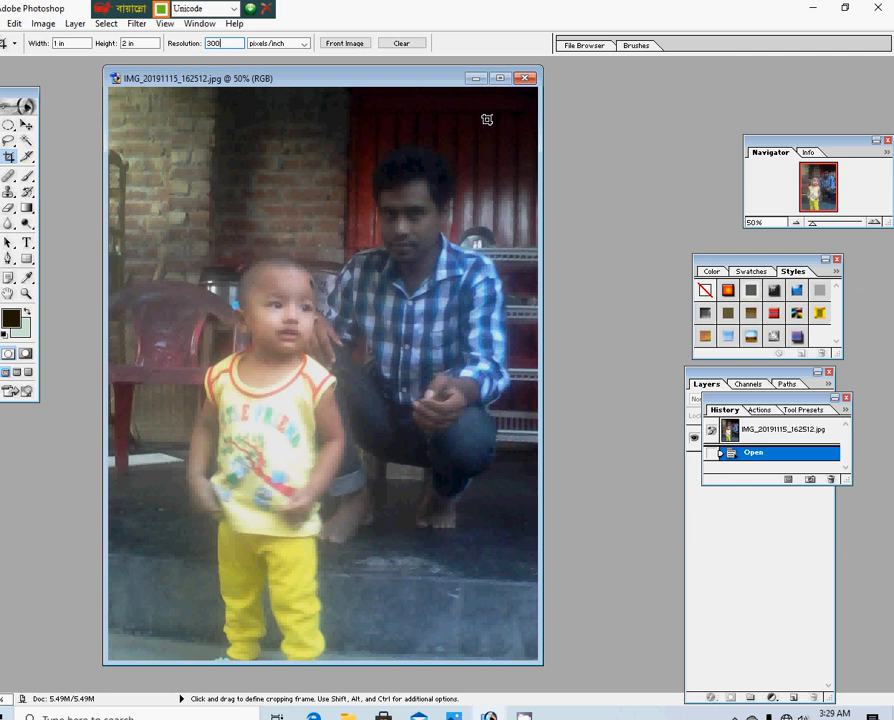
# Crop the photo to a tall frame around the man and child, reaching almost the full image height.
pyautogui.moveTo(487, 119); pyautogui.dragTo(94, 636)
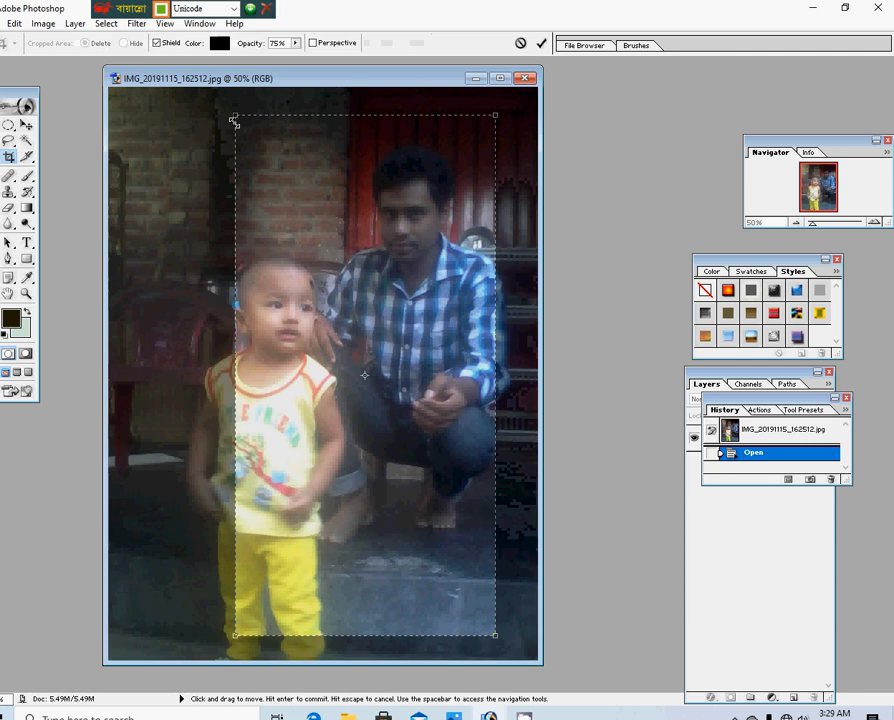
pyautogui.moveTo(234, 119)
pyautogui.mouseDown()
pyautogui.moveTo(226, 118)
pyautogui.moveTo(227, 98)
pyautogui.mouseUp()
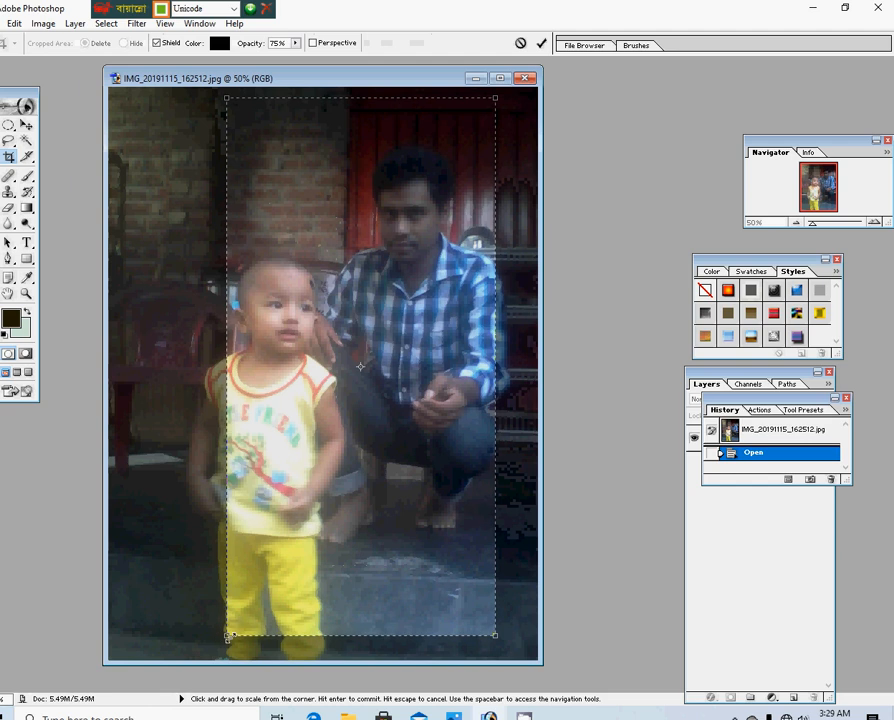
pyautogui.moveTo(229, 633)
pyautogui.mouseDown()
pyautogui.moveTo(216, 652)
pyautogui.moveTo(222, 644)
pyautogui.mouseUp()
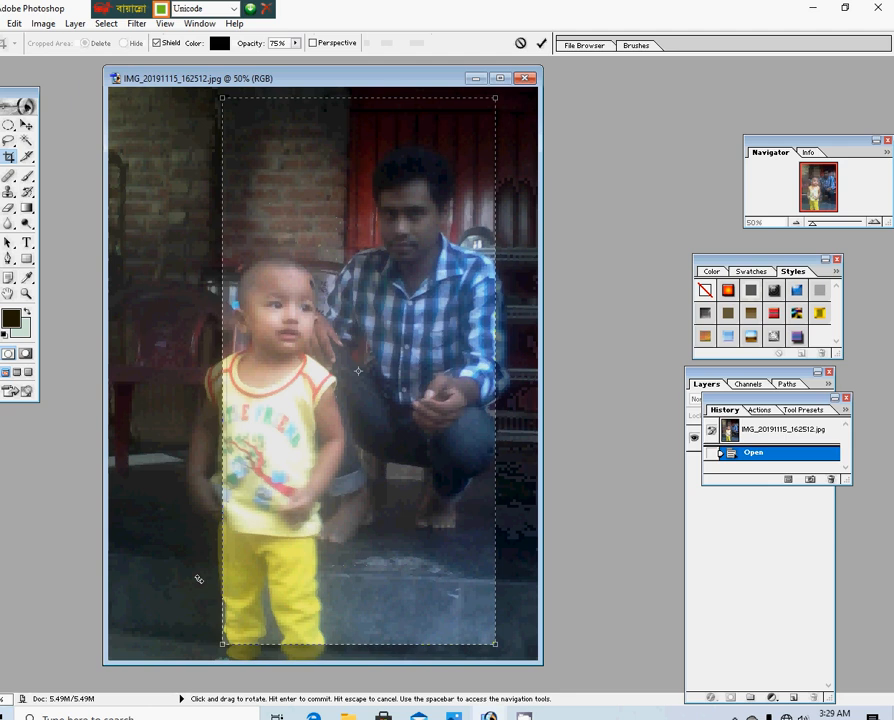
pyautogui.moveTo(219, 635); pyautogui.dragTo(217, 652)
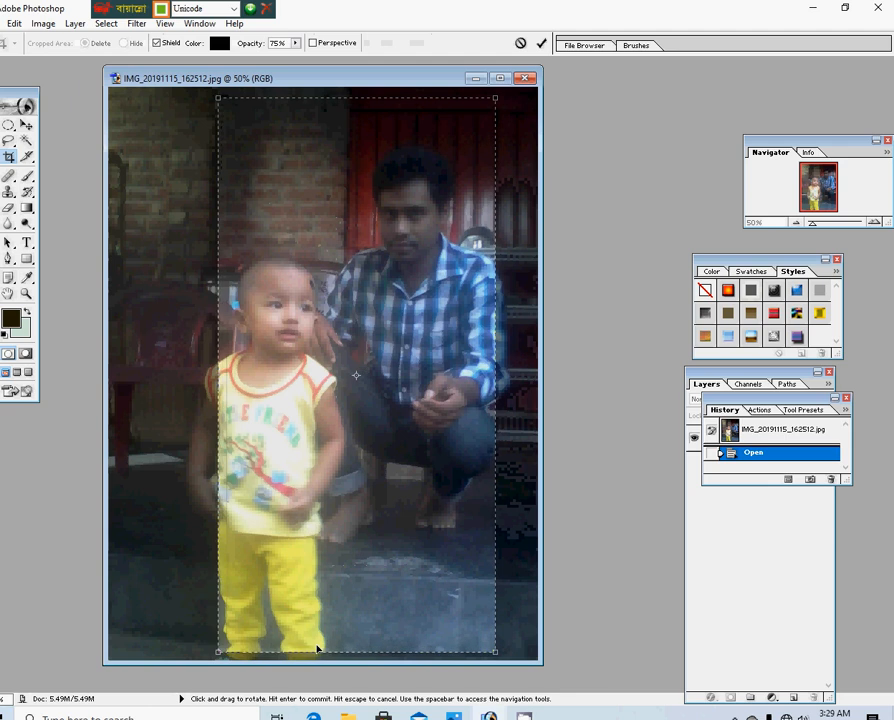
pyautogui.moveTo(496, 654); pyautogui.dragTo(497, 656)
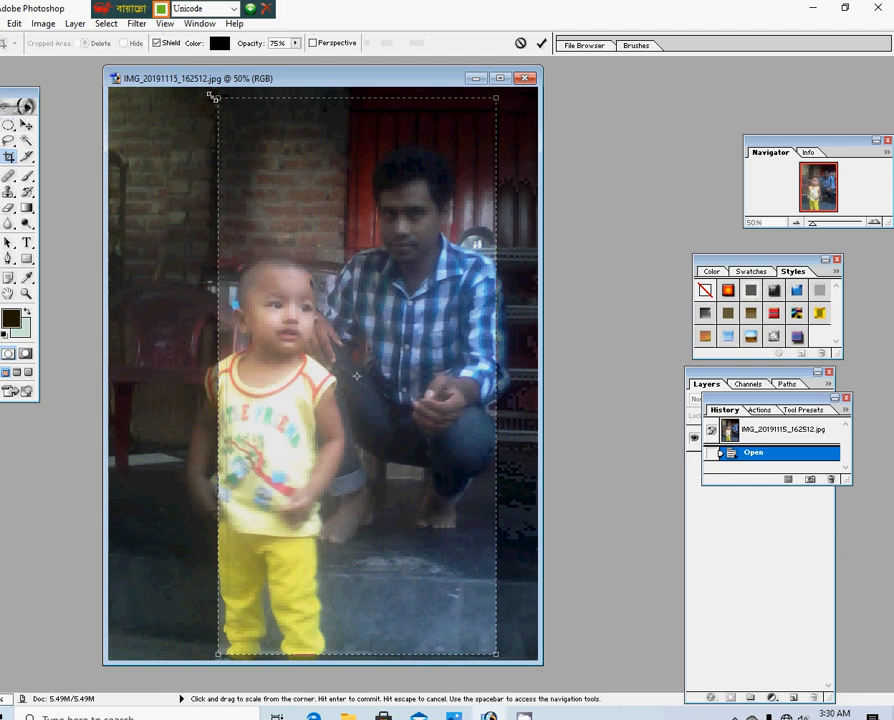
pyautogui.moveTo(217, 98); pyautogui.dragTo(214, 89)
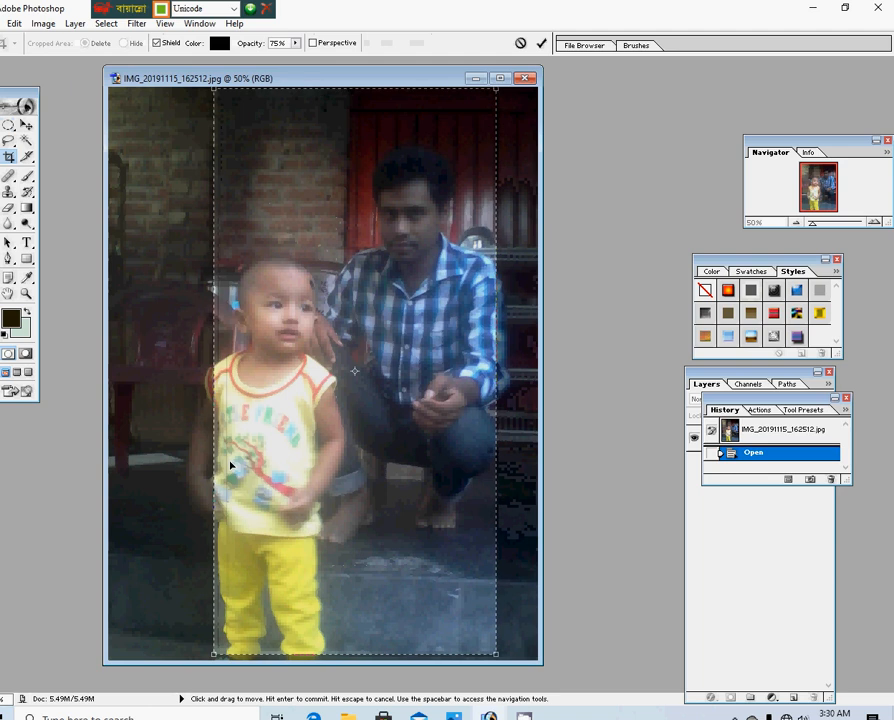
pyautogui.press('Return')
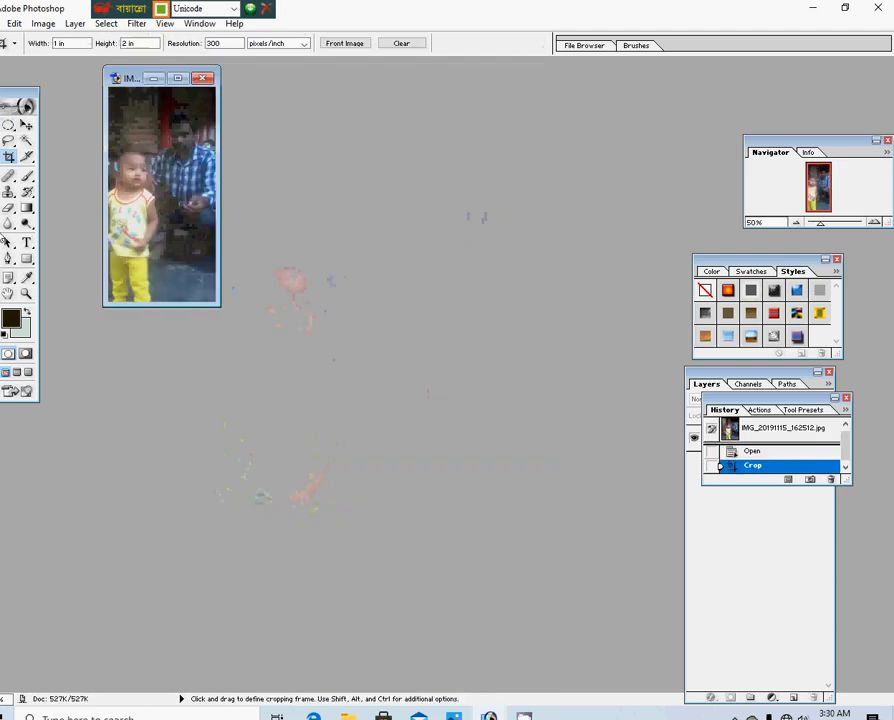
# Enlarge the image window around the cropped photo and undo the crop.
pyautogui.moveTo(221, 306); pyautogui.dragTo(518, 582)
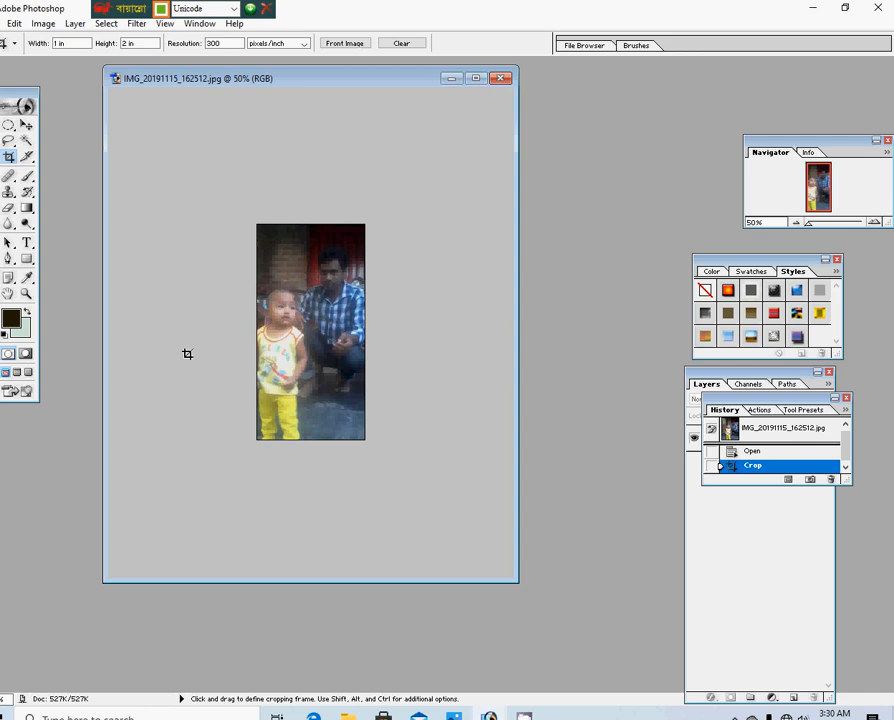
pyautogui.press('ctrl')
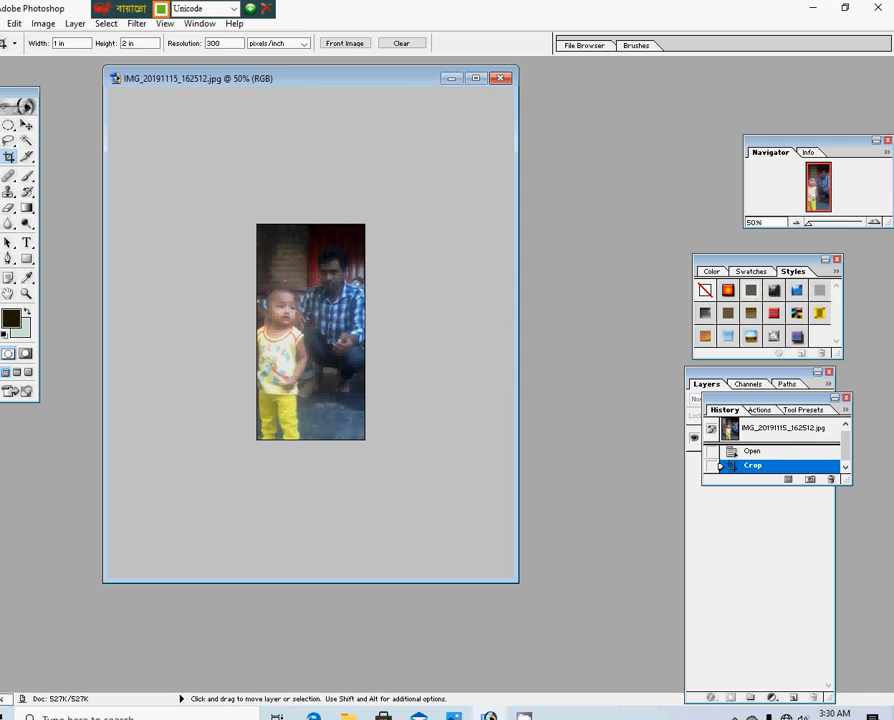
pyautogui.hotkey('ctrl', 'z')
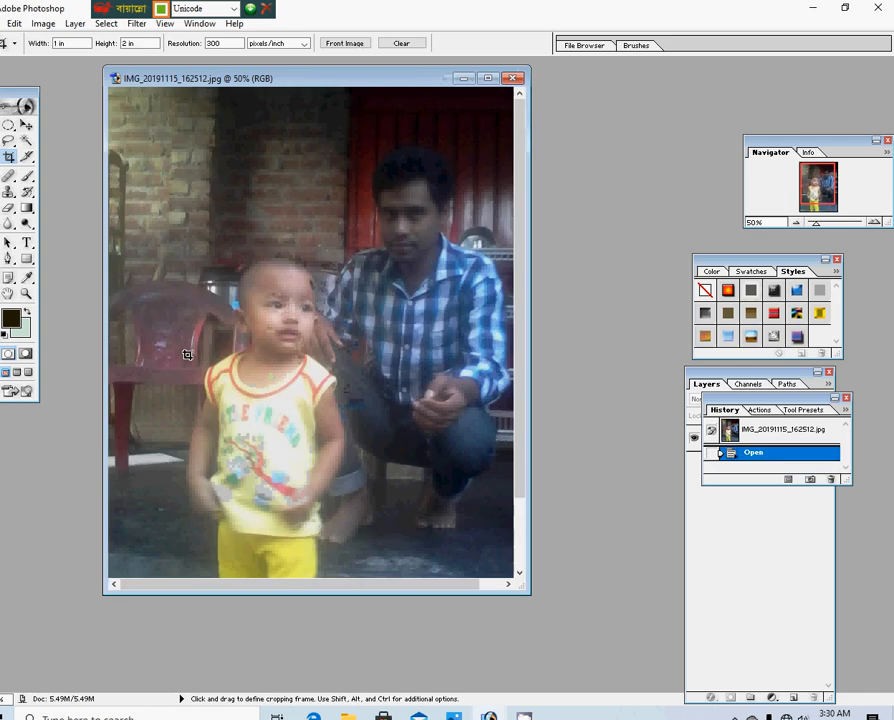
pyautogui.hotkey('ctrl', '-')
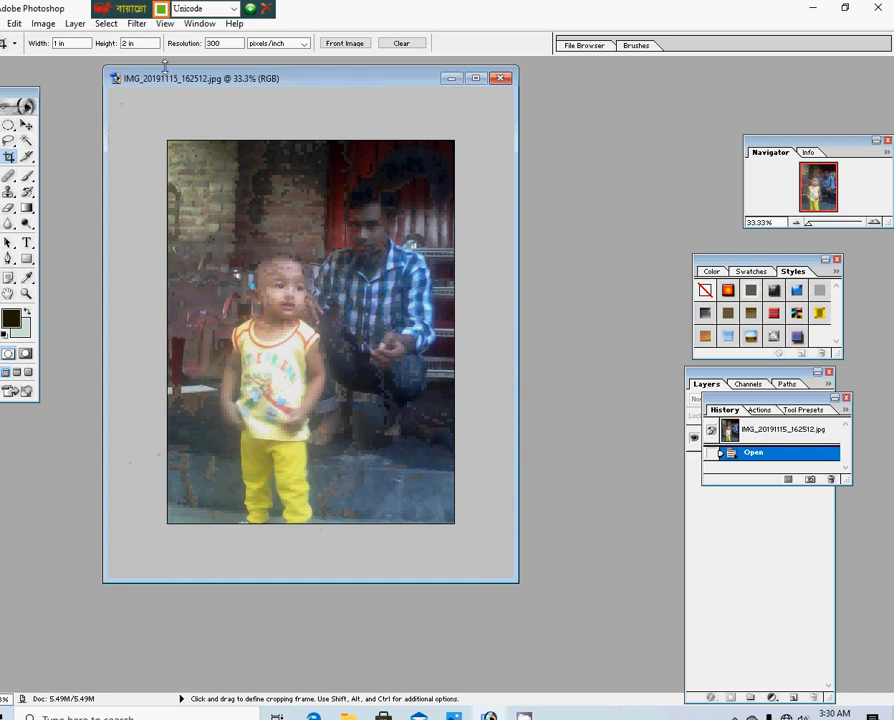
# Open the Image Size settings and move the dialog away from the subjects' faces.
pyautogui.click(40, 25)
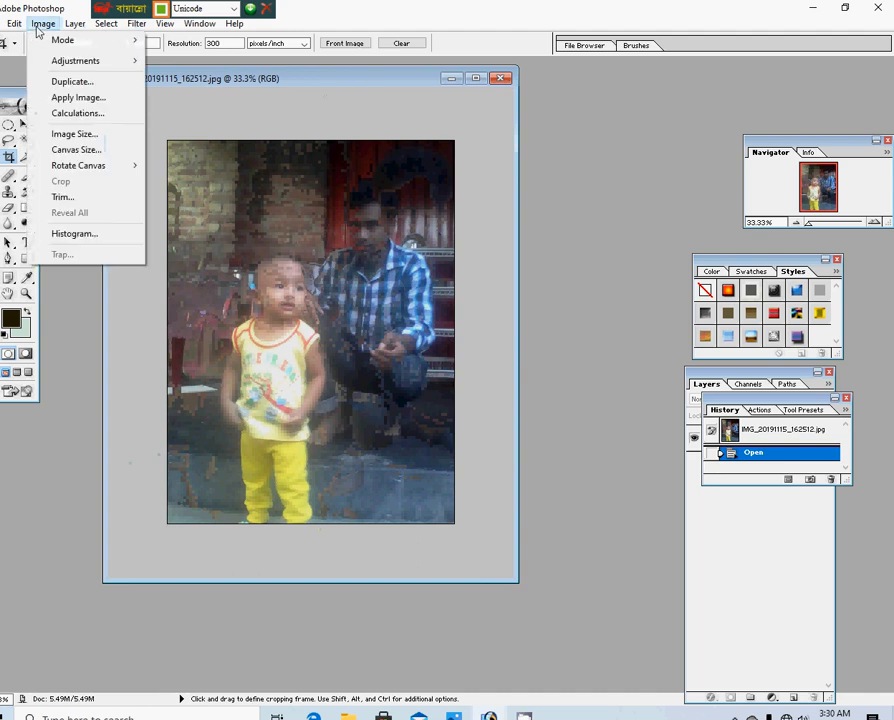
pyautogui.click(68, 138)
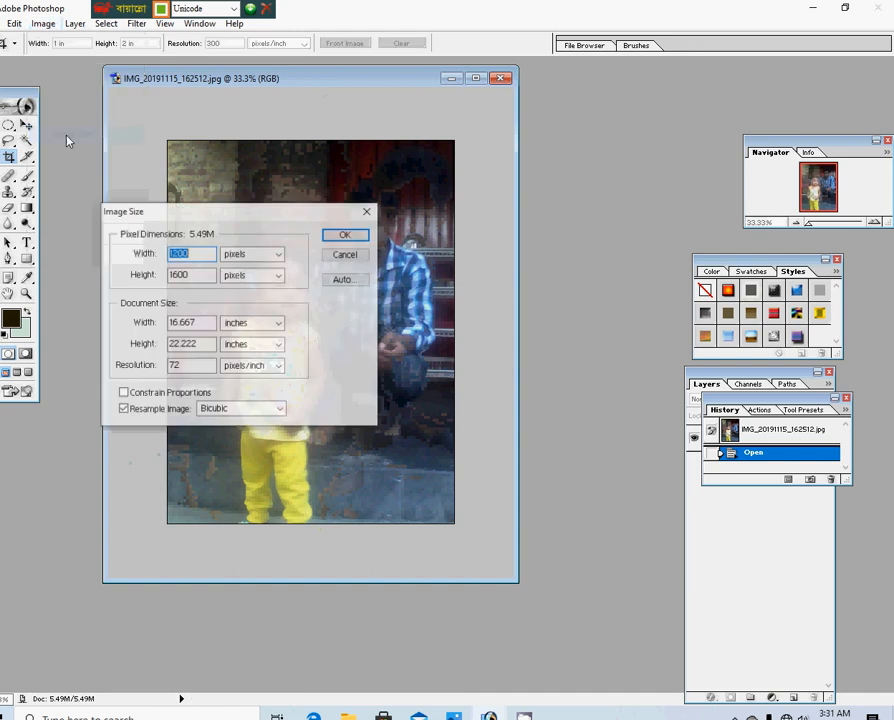
pyautogui.moveTo(184, 216); pyautogui.dragTo(454, 388)
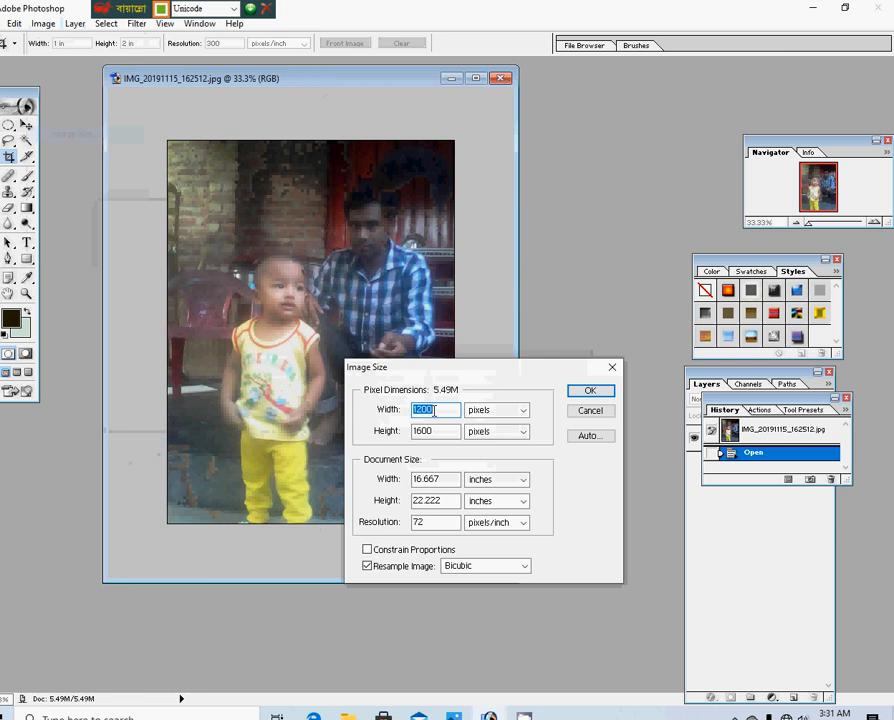
# Set the image's pixel dimensions to 800 pixels wide and 1200 pixels high.
pyautogui.click(438, 412)
pyautogui.moveTo(438, 412); pyautogui.dragTo(412, 422)
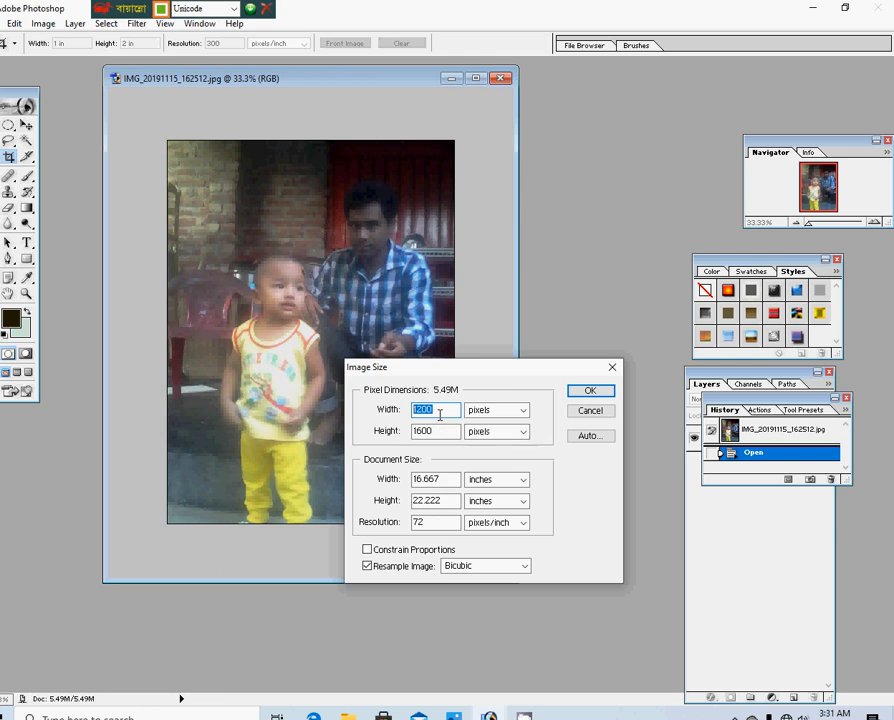
pyautogui.write('80')
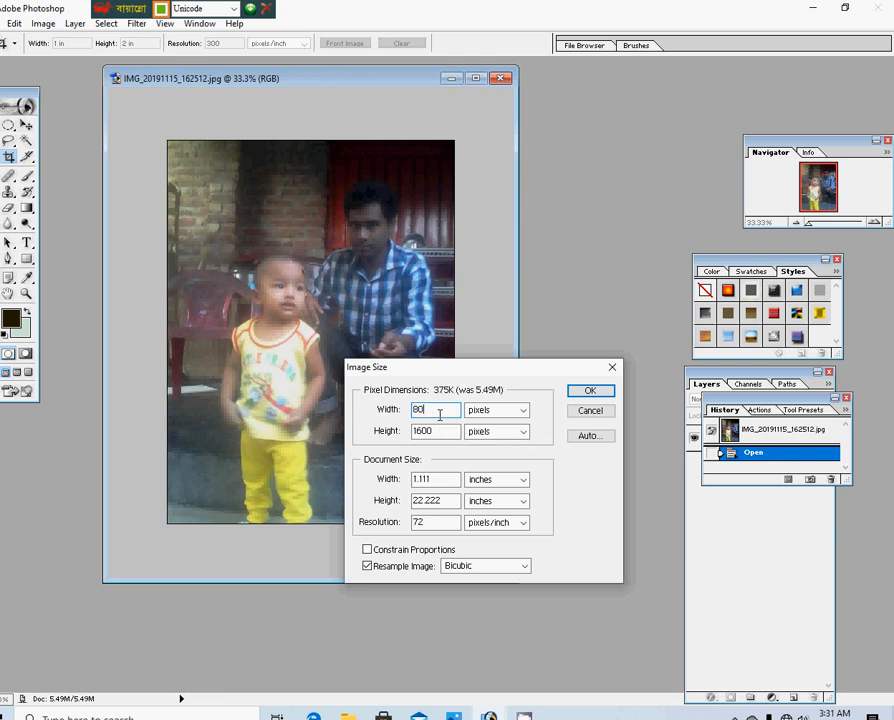
pyautogui.write('0')
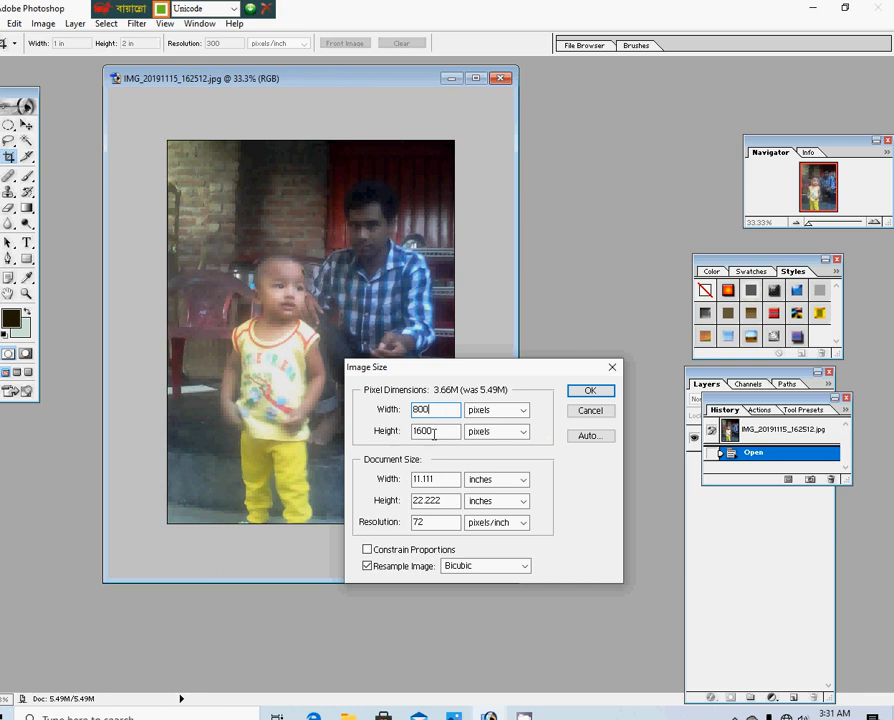
pyautogui.press('Tab')
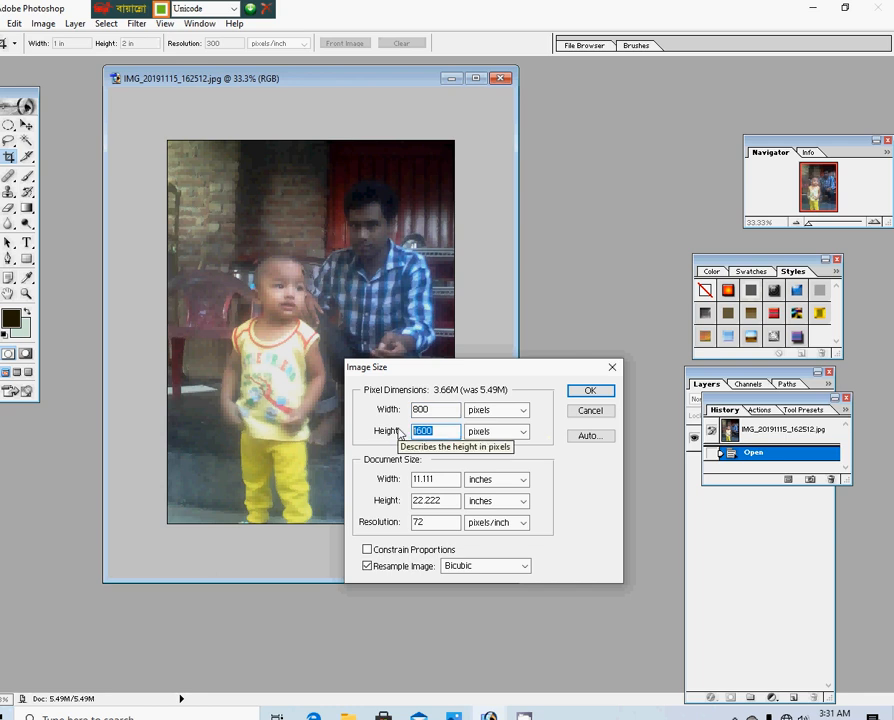
pyautogui.write('10')
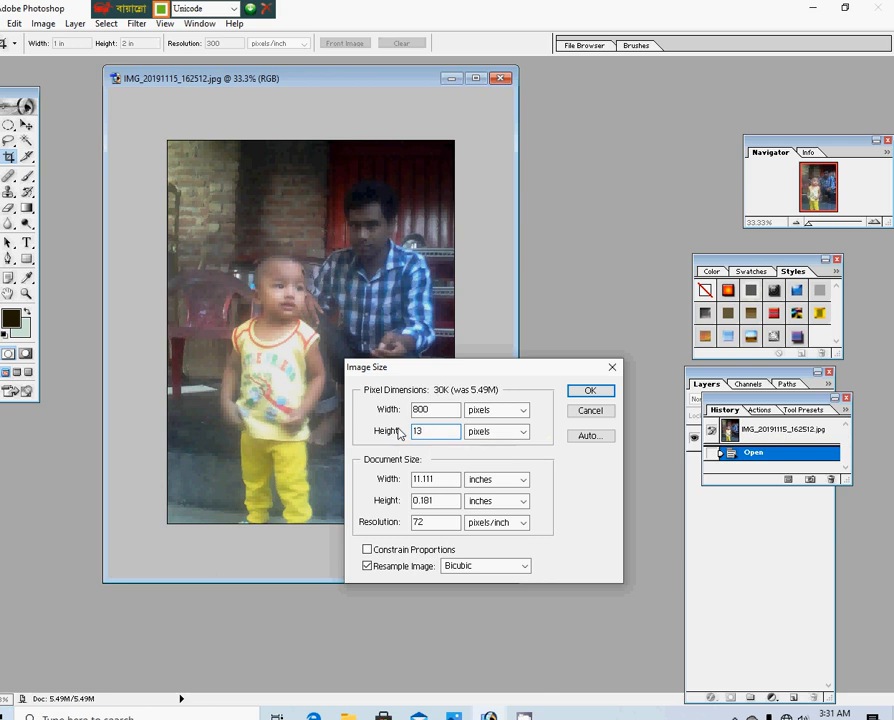
pyautogui.press('BackSpace')
pyautogui.write('200')
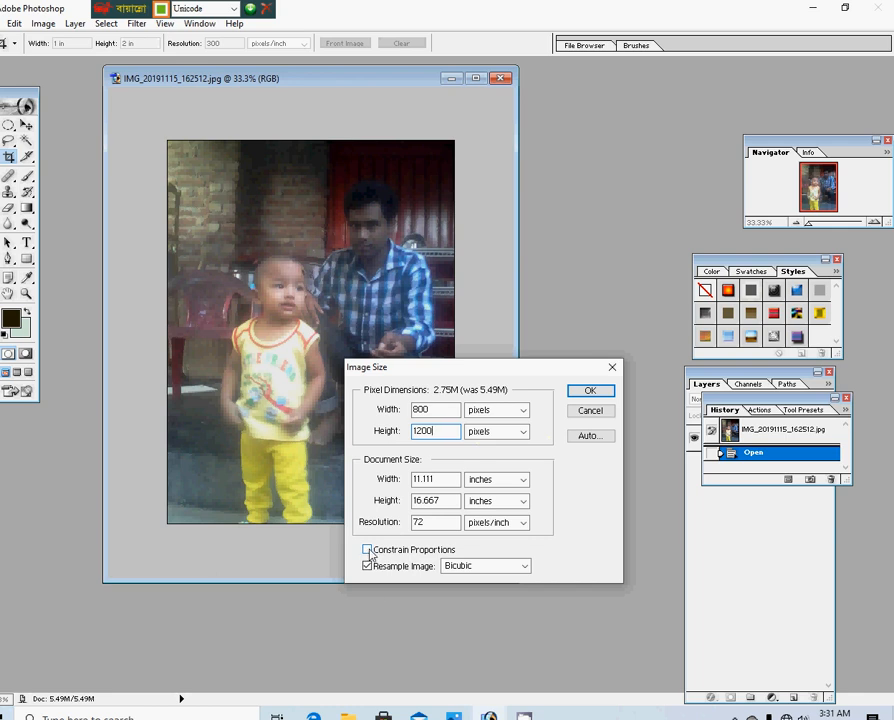
# Turn on Constrain Proportions and set the image's pixel height to 1400 pixels.
pyautogui.click(367, 550)
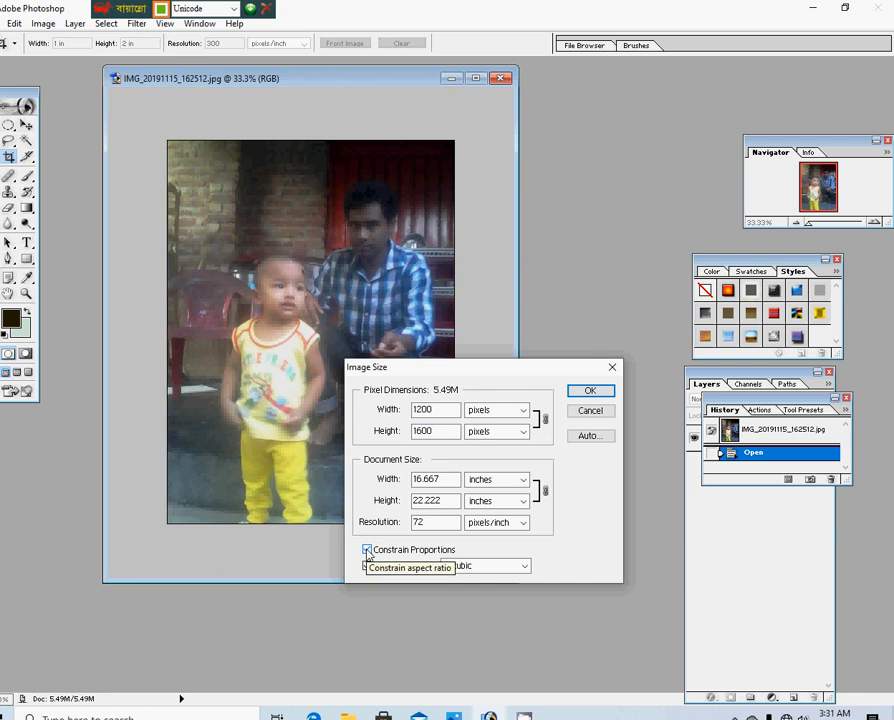
pyautogui.doubleClick(418, 430)
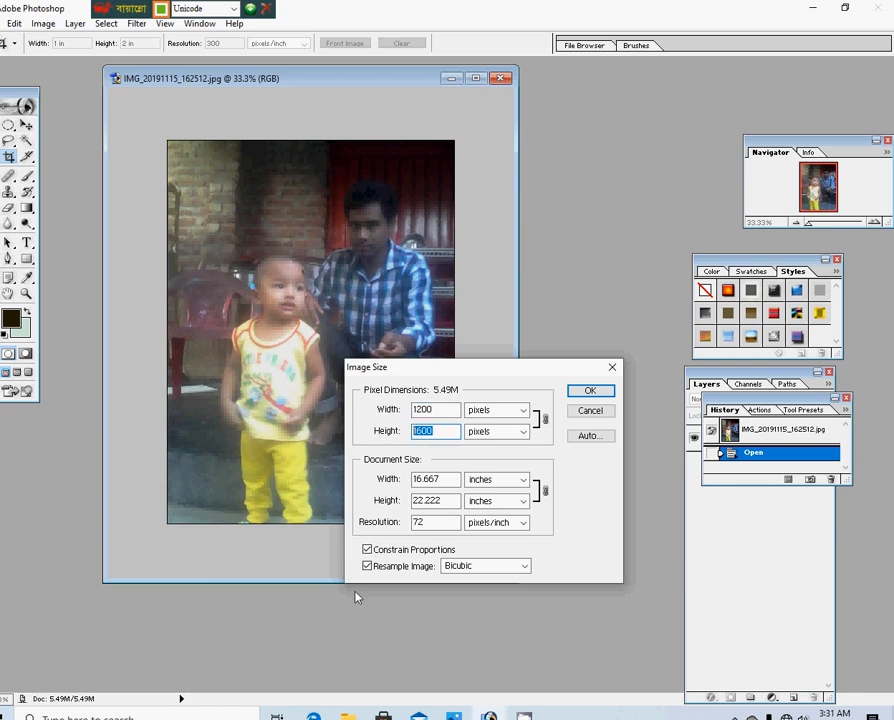
pyautogui.write('14')
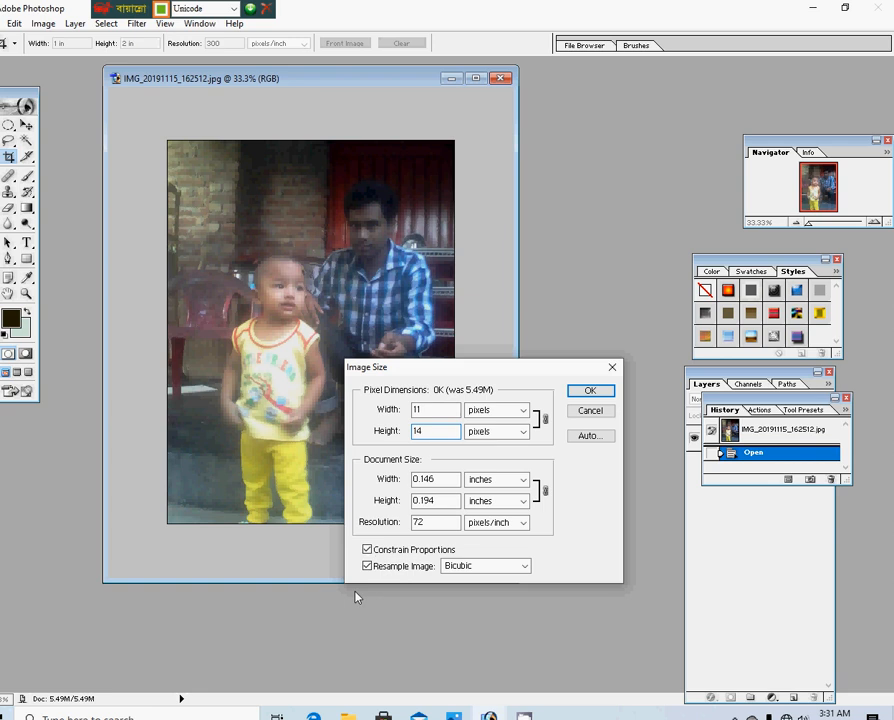
pyautogui.write('00')
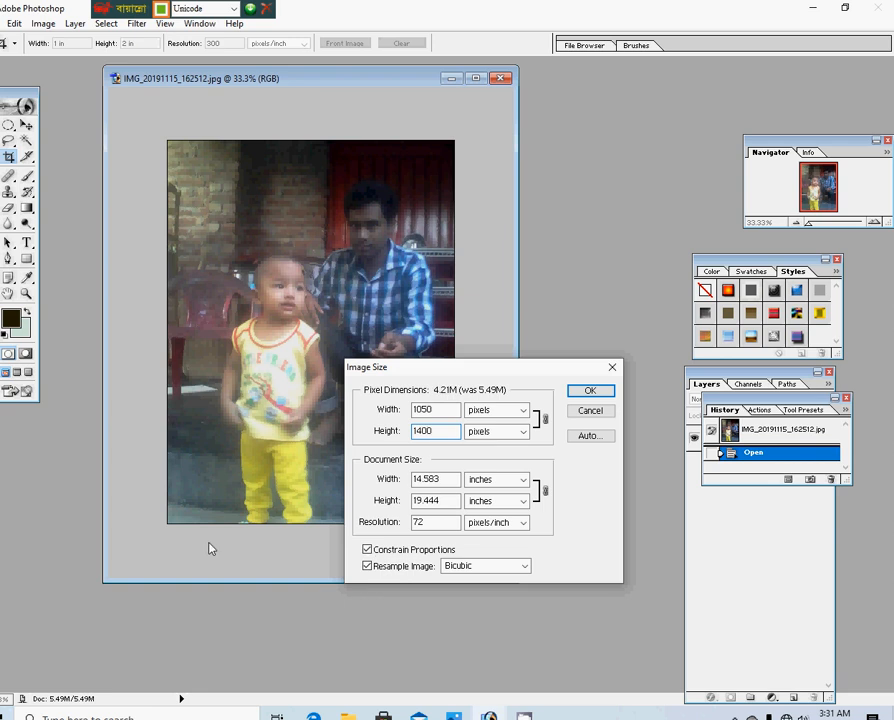
# Set the image's pixel width to 800 pixels with proportions constrained.
pyautogui.doubleClick(438, 411)
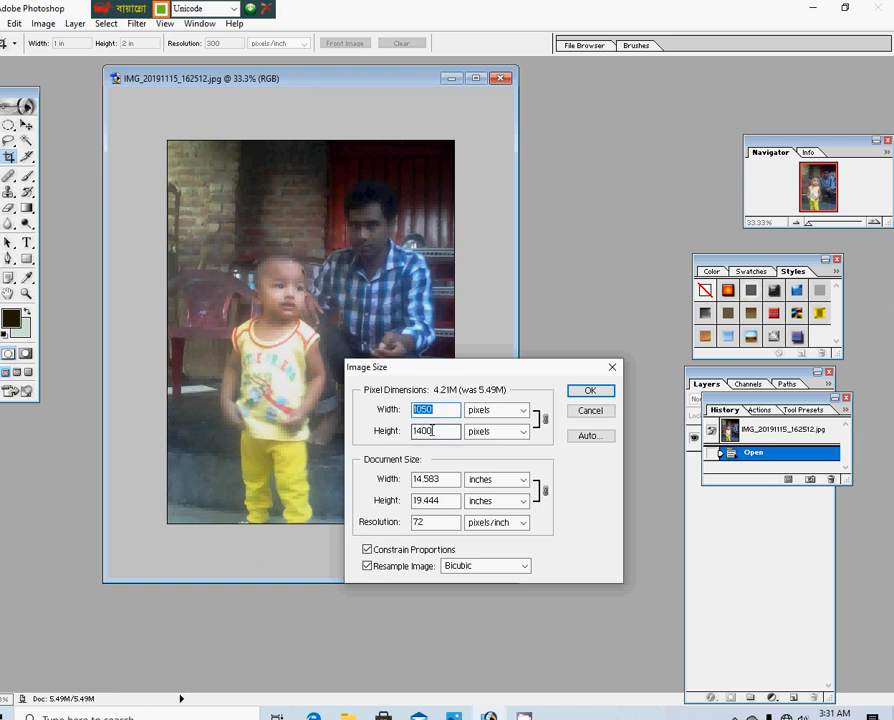
pyautogui.doubleClick(432, 431)
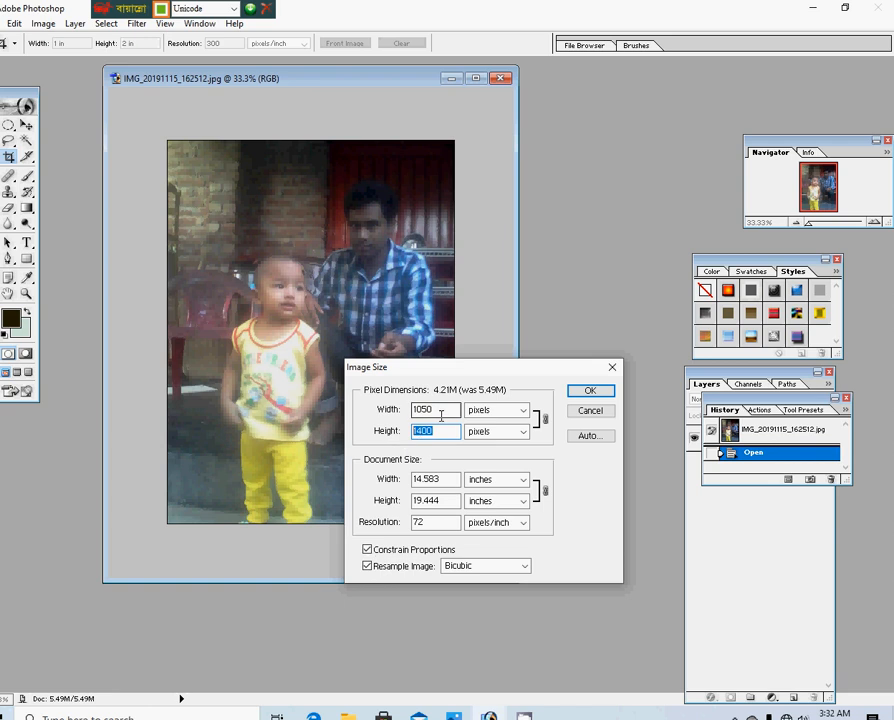
pyautogui.doubleClick(440, 411)
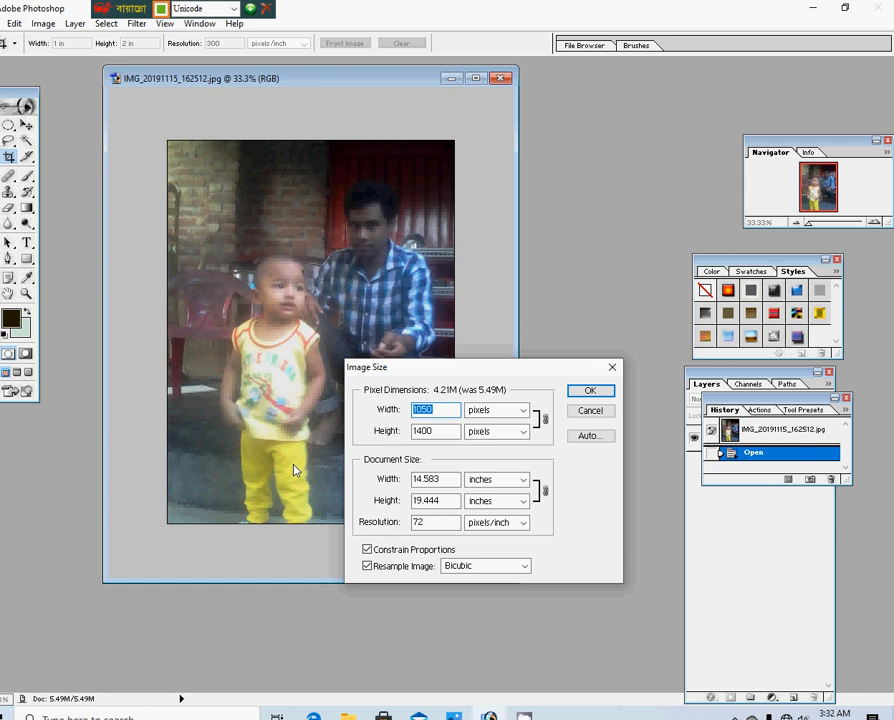
pyautogui.write('800')
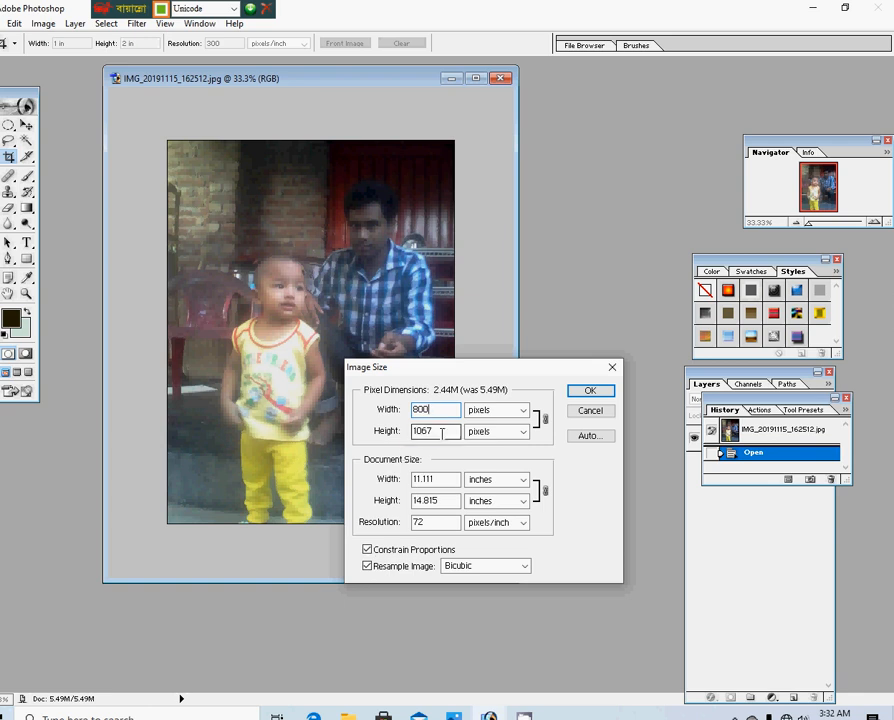
pyautogui.moveTo(442, 433); pyautogui.dragTo(423, 434)
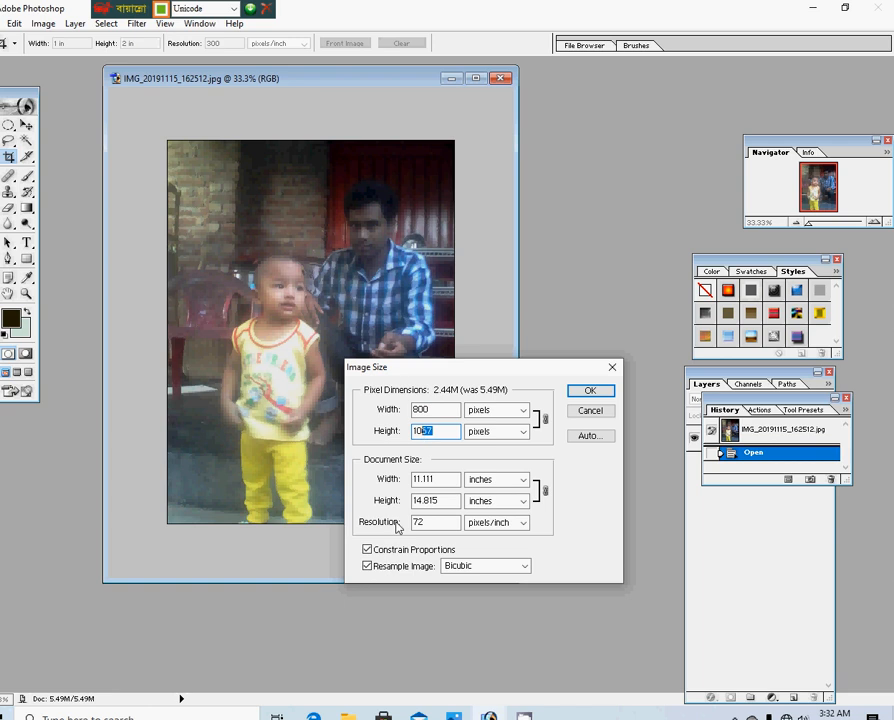
# Set the Auto Resolution screen to 300 lines/inch at Good quality, moving its dialog clear of the photo.
pyautogui.click(588, 511)
pyautogui.click(582, 440)
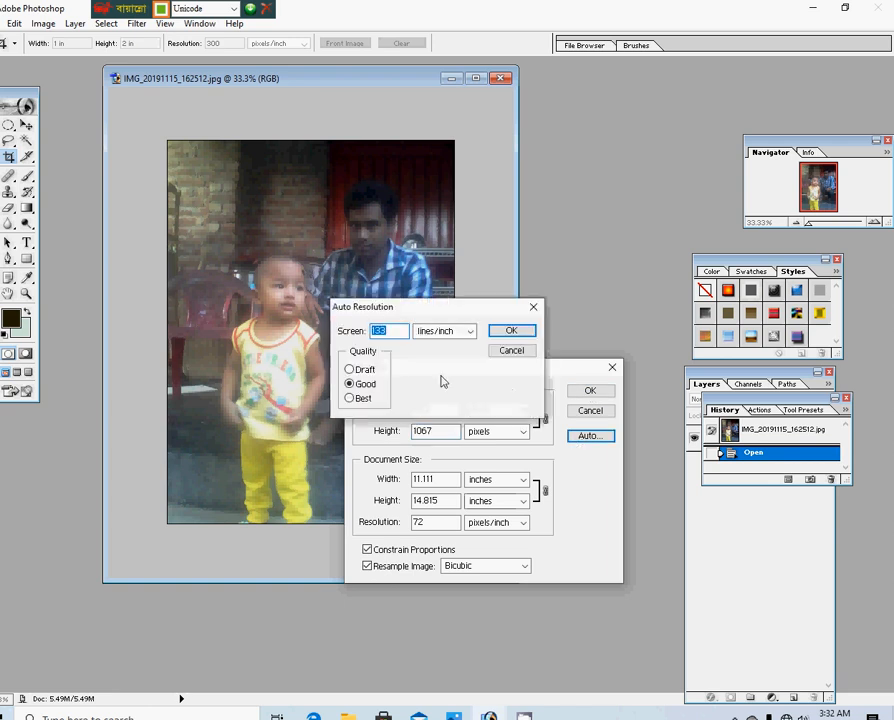
pyautogui.moveTo(423, 311); pyautogui.dragTo(611, 238)
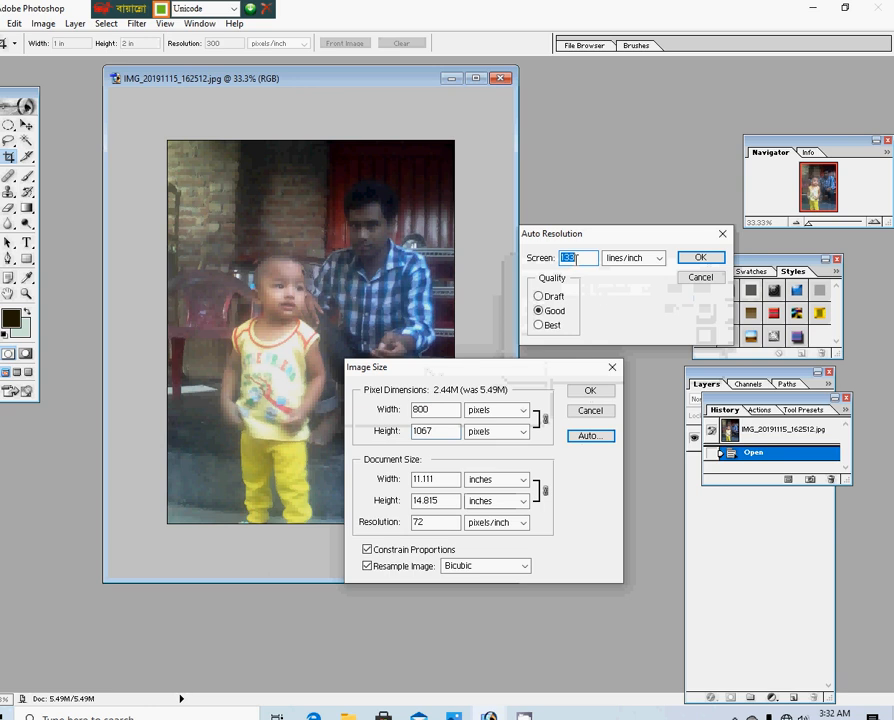
pyautogui.write('300')
pyautogui.click(702, 259)
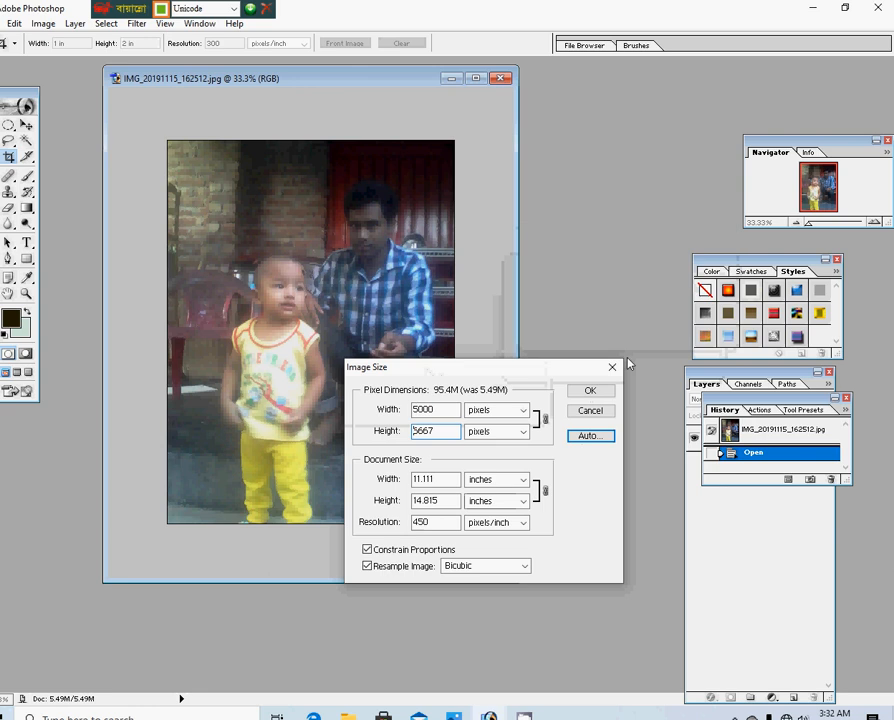
# Set the Auto Resolution screen to 133 lines/inch at Good quality.
pyautogui.click(589, 437)
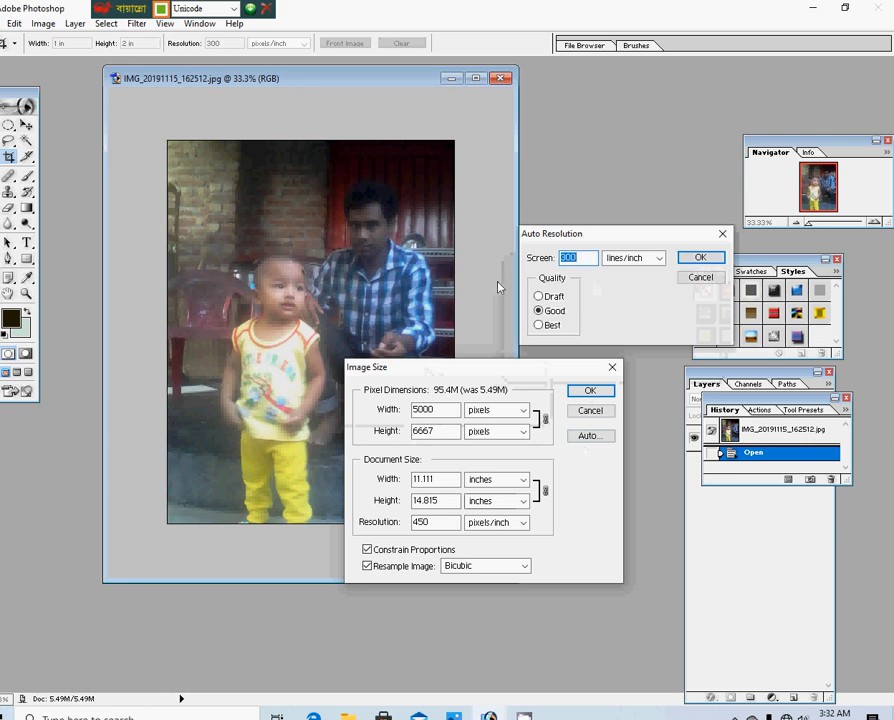
pyautogui.write('133')
pyautogui.click(700, 257)
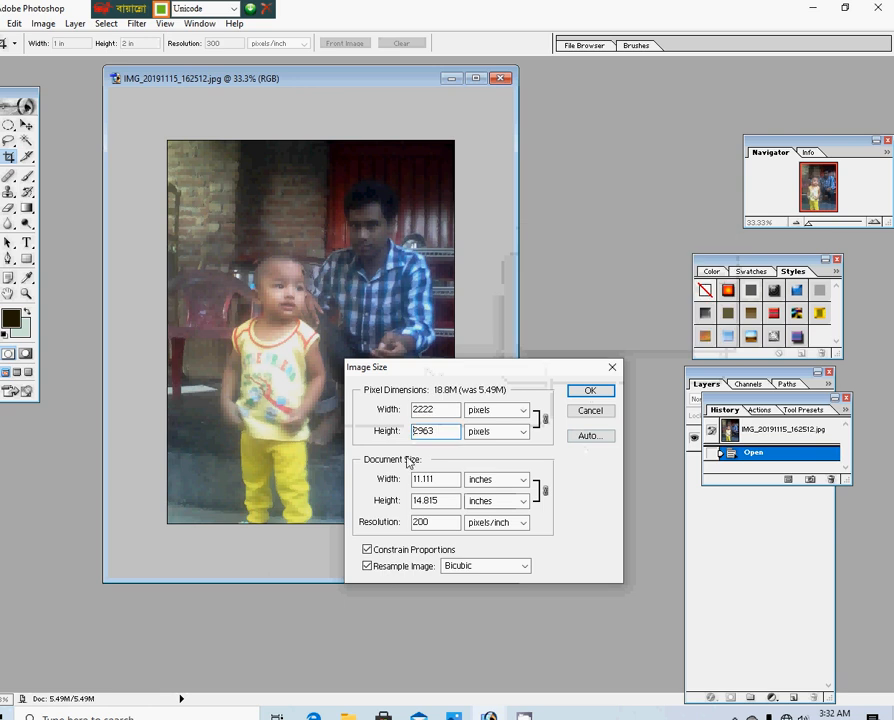
# Apply the new image size and enlarge the image window to show more of the resized photo.
pyautogui.click(438, 433)
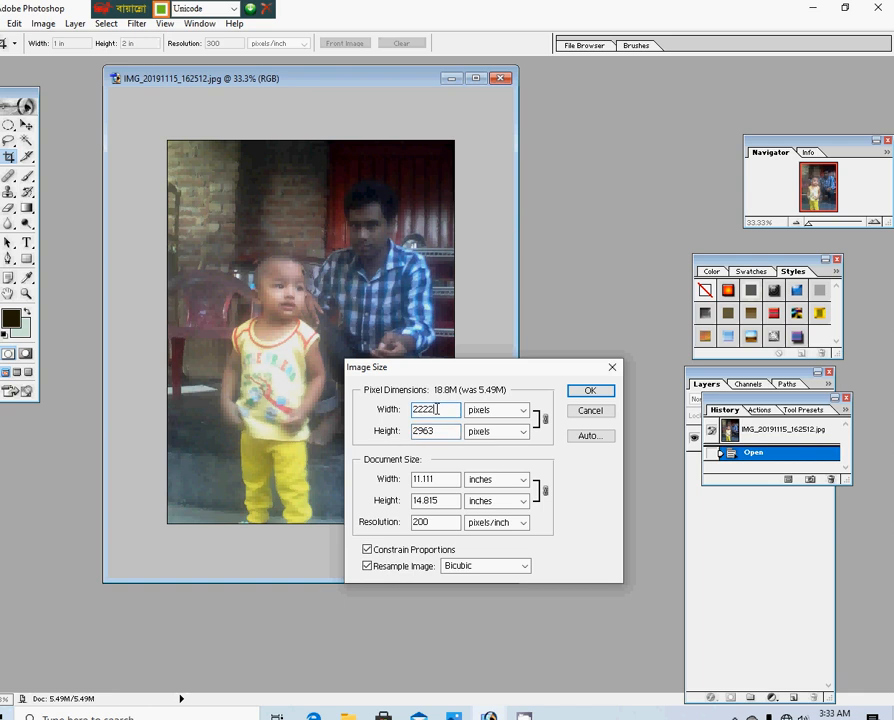
pyautogui.doubleClick(438, 409)
pyautogui.click(589, 391)
pyautogui.moveTo(516, 591); pyautogui.dragTo(626, 690)
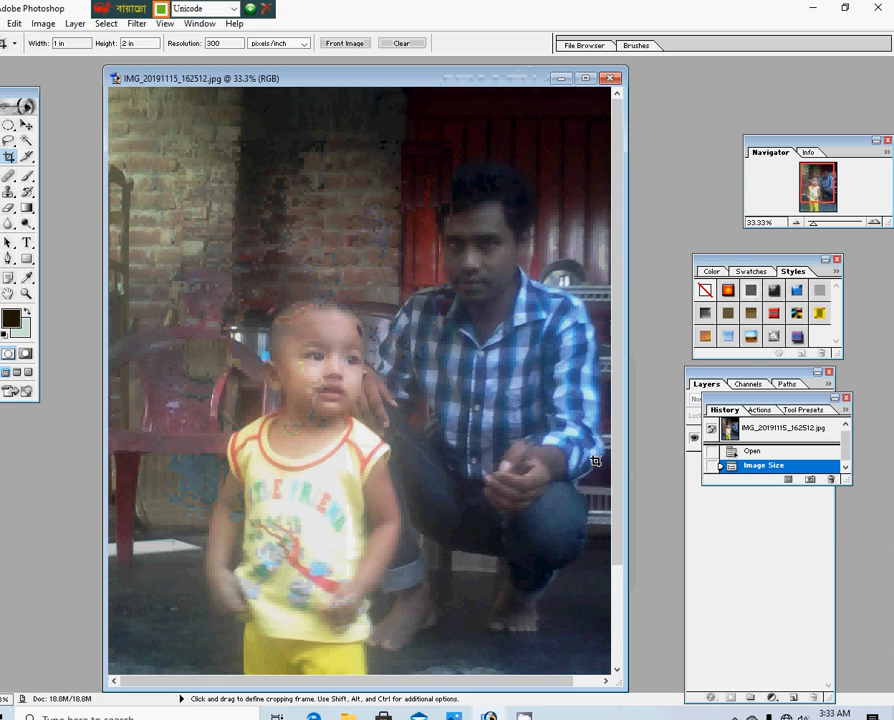
pyautogui.click(740, 716)
pyautogui.rightClick(720, 689)
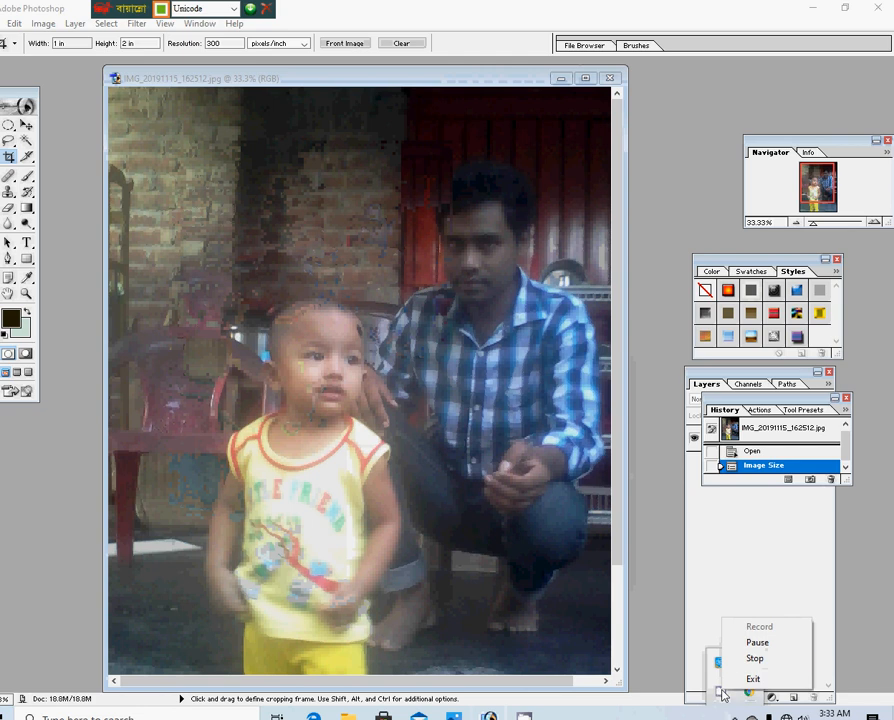